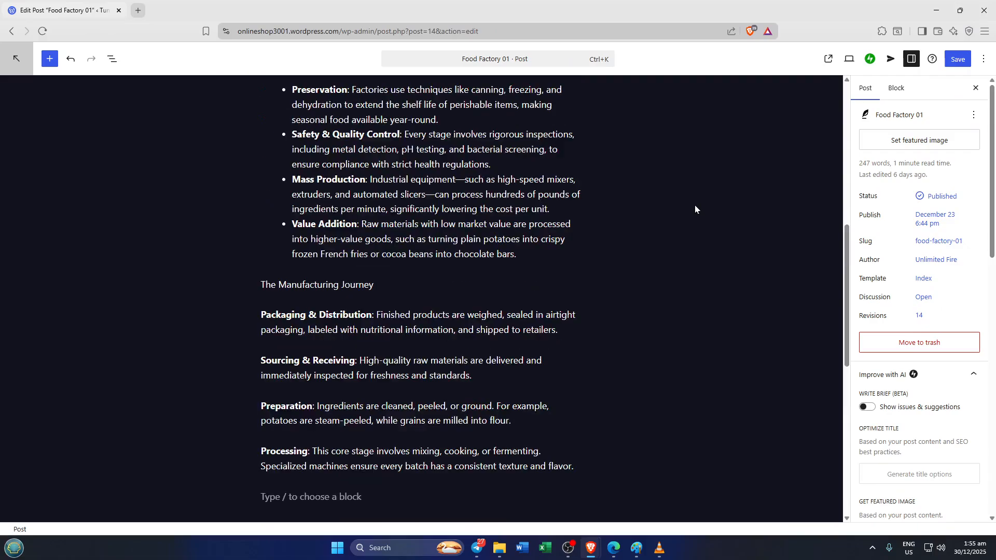
Insert a Query Loop block in the empty paragraph between the Processing paragraph and the image slideshow
{"action": "scroll", "coordinate": [702, 204], "scroll_direction": "up", "scroll_amount": 2}
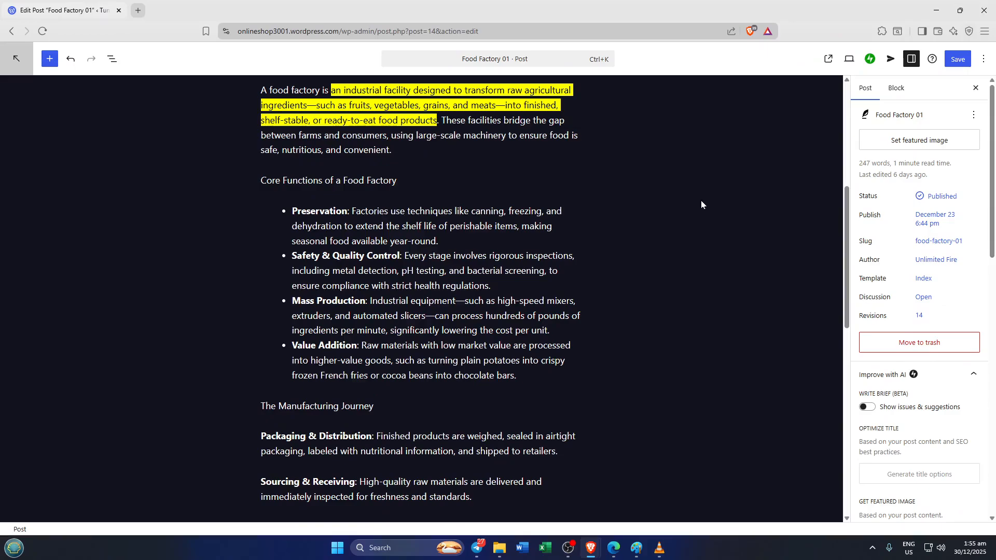
{"action": "scroll", "coordinate": [701, 205], "scroll_direction": "down", "scroll_amount": 6}
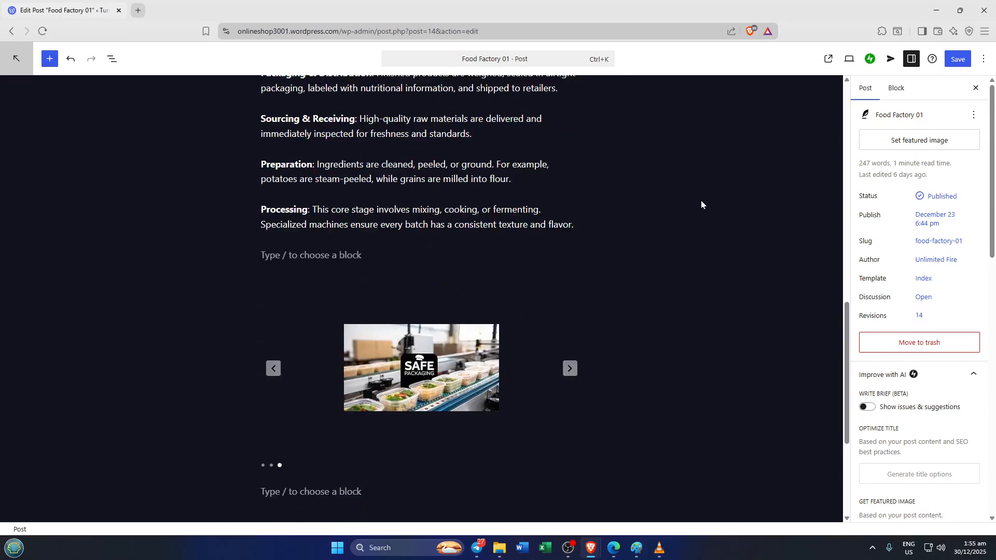
{"action": "mouse_move", "coordinate": [443, 279]}
{"action": "scroll", "coordinate": [489, 255], "scroll_direction": "down", "scroll_amount": 2}
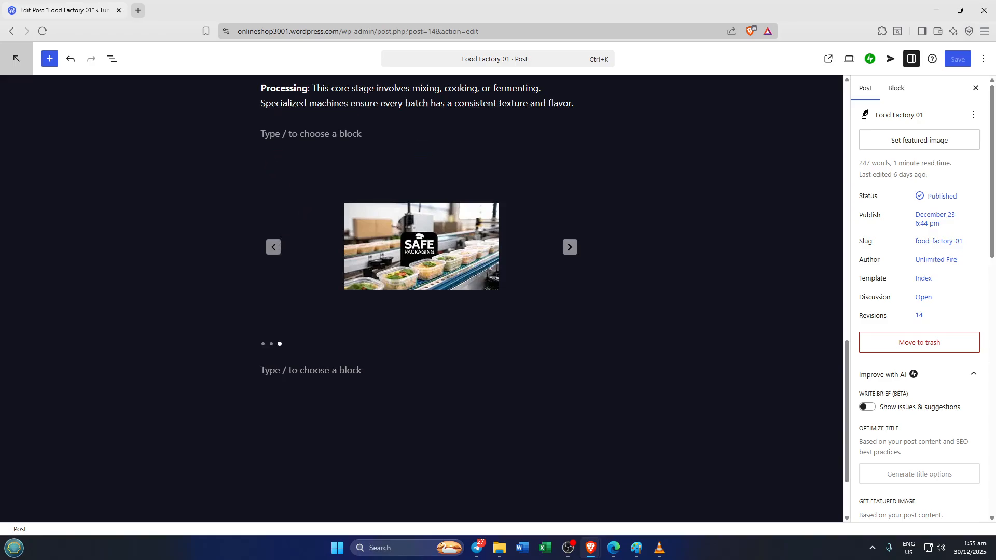
{"action": "left_click", "coordinate": [332, 134]}
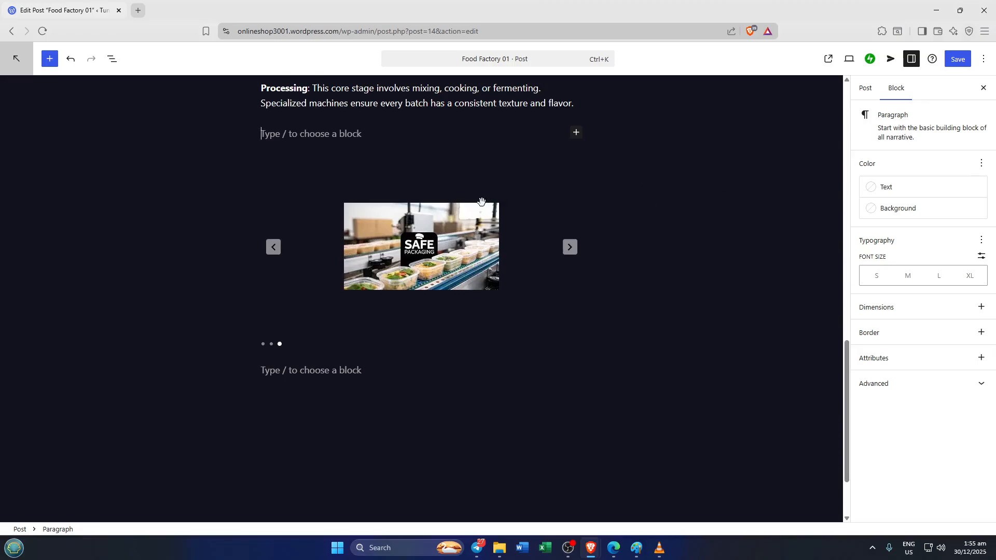
{"action": "type", "text": "/q"}
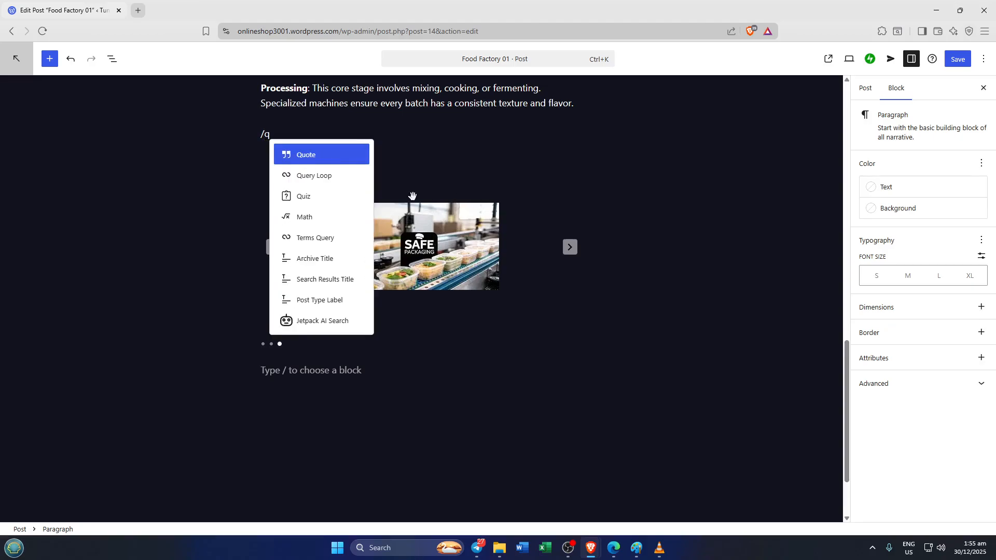
{"action": "left_click", "coordinate": [329, 175]}
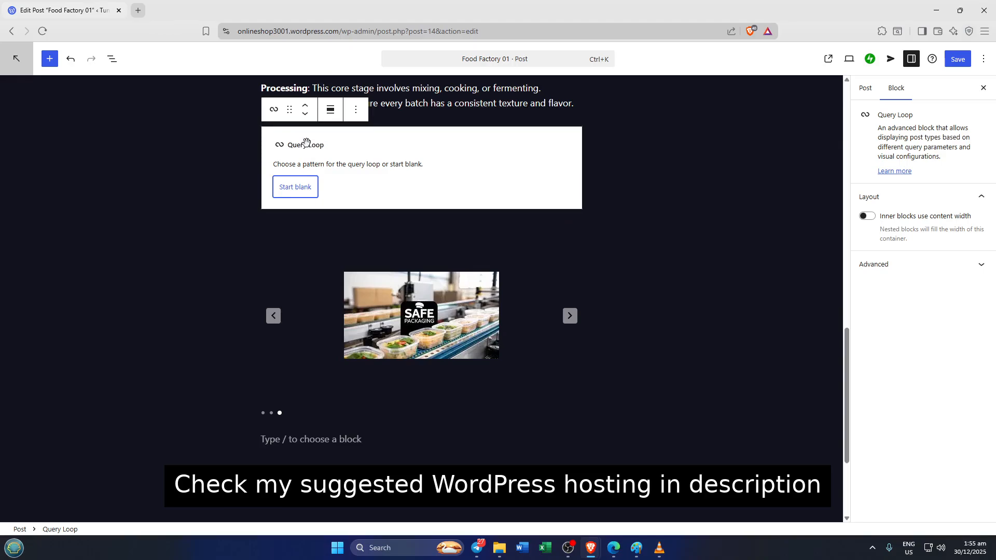
Start the Query Loop blank with the Title & Date variation
{"action": "left_click", "coordinate": [309, 191]}
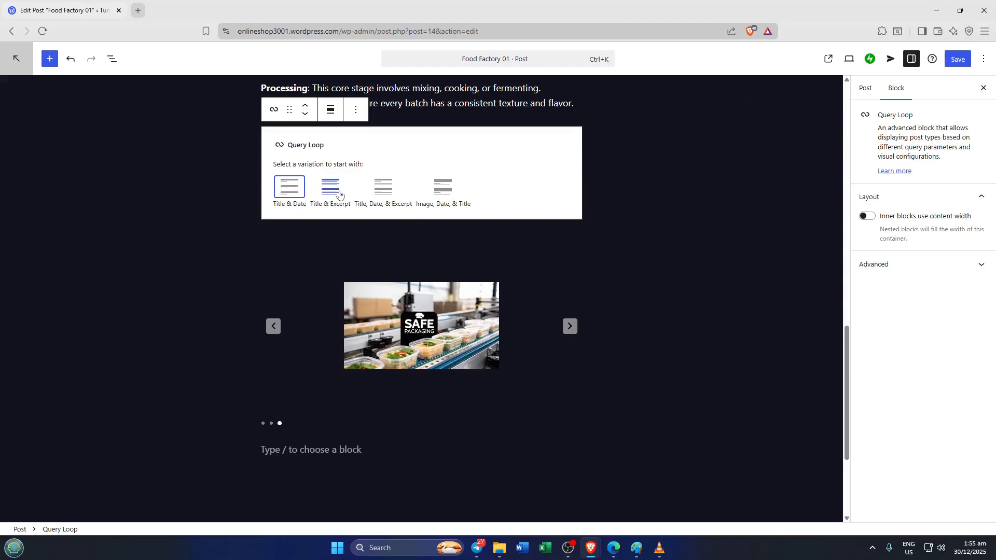
{"action": "left_click", "coordinate": [283, 196]}
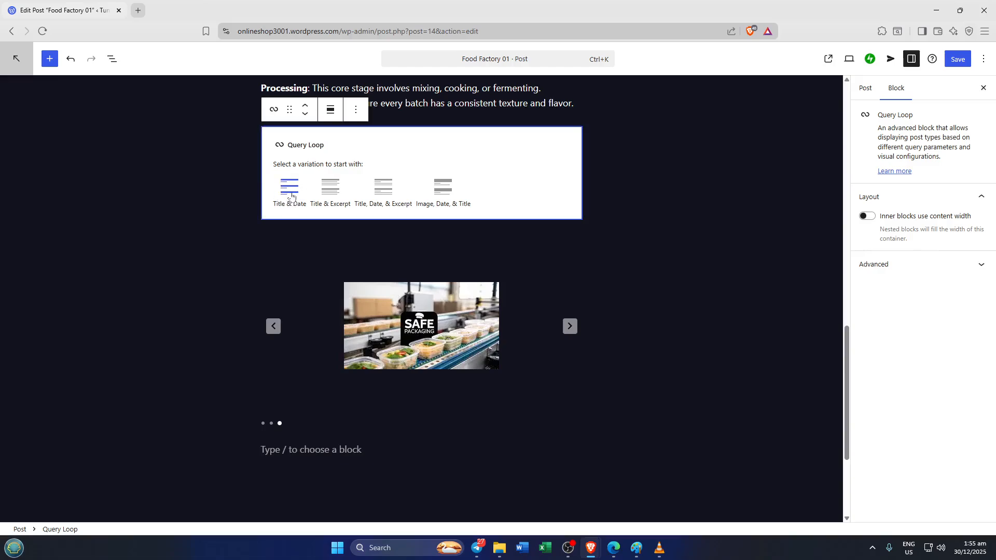
{"action": "left_click", "coordinate": [292, 194]}
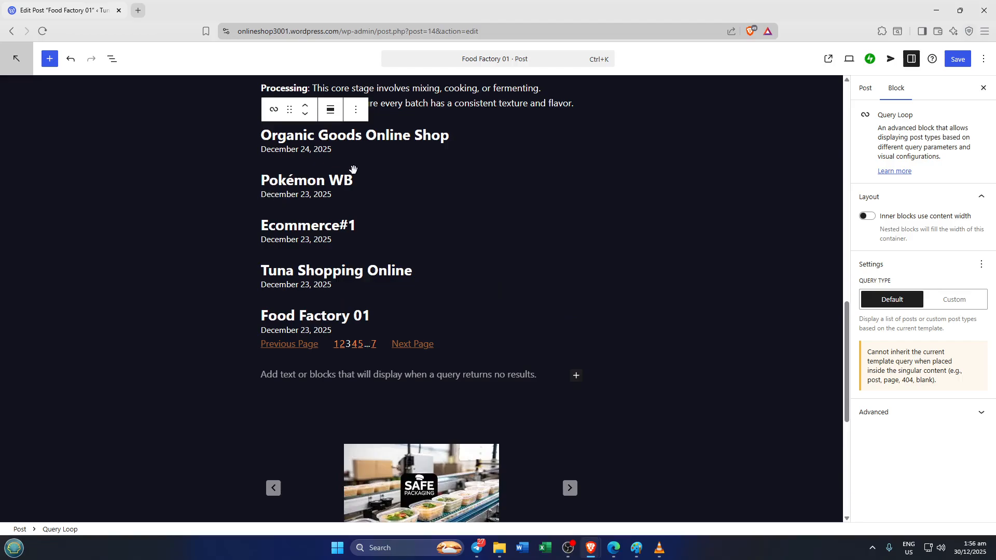
Examine the Query Loop's Post Template, the Pokémon WB entry's date and title, and the page numbers
{"action": "left_click", "coordinate": [386, 186]}
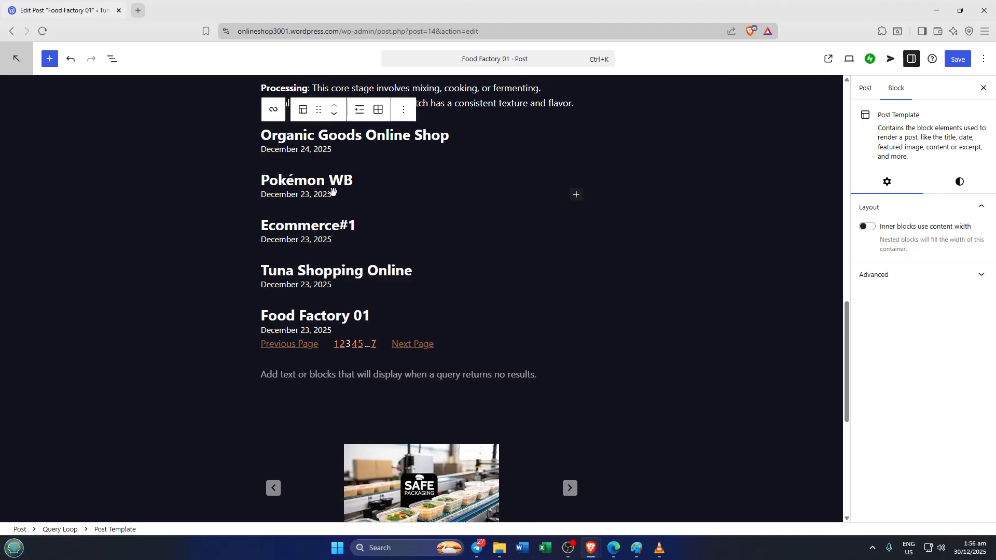
{"action": "left_click", "coordinate": [543, 197]}
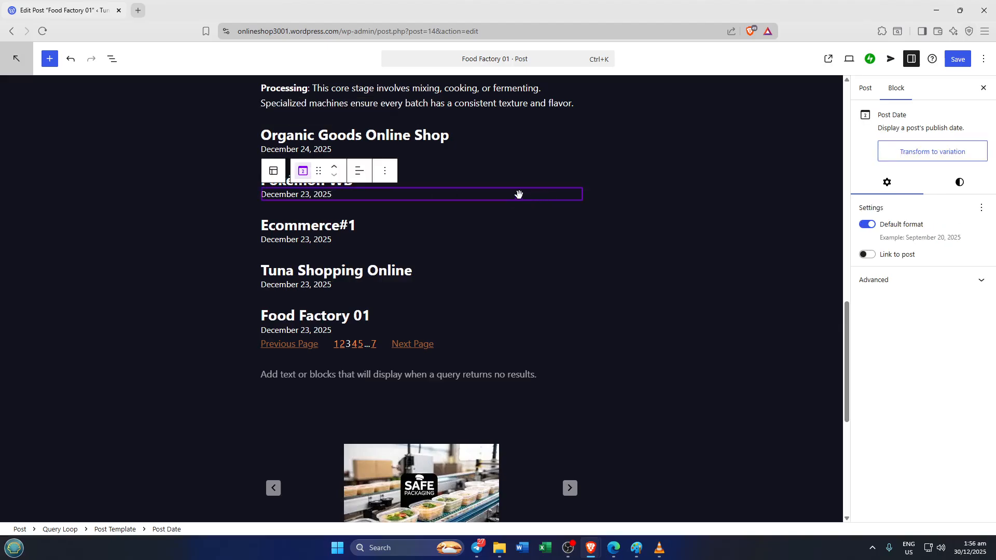
{"action": "left_click", "coordinate": [493, 179]}
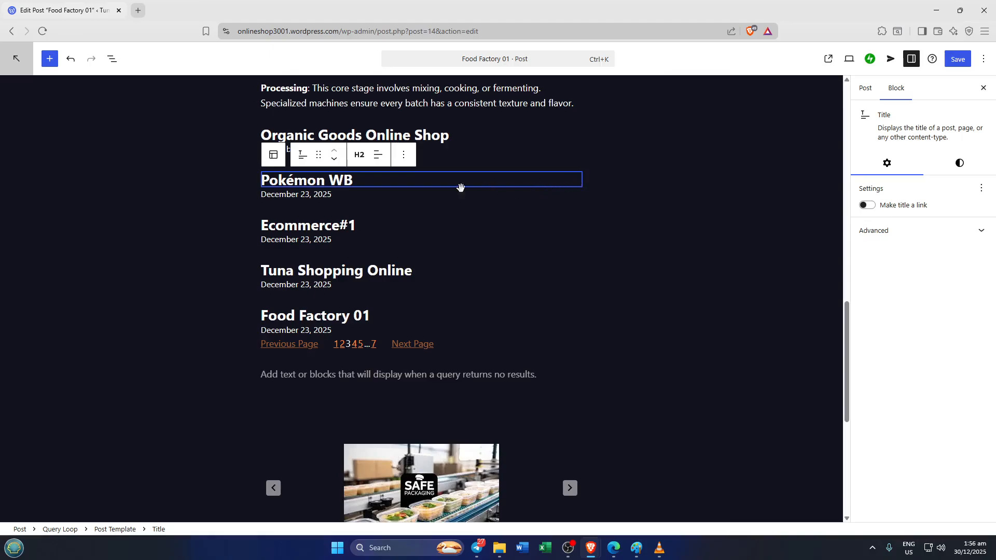
{"action": "left_click", "coordinate": [585, 246]}
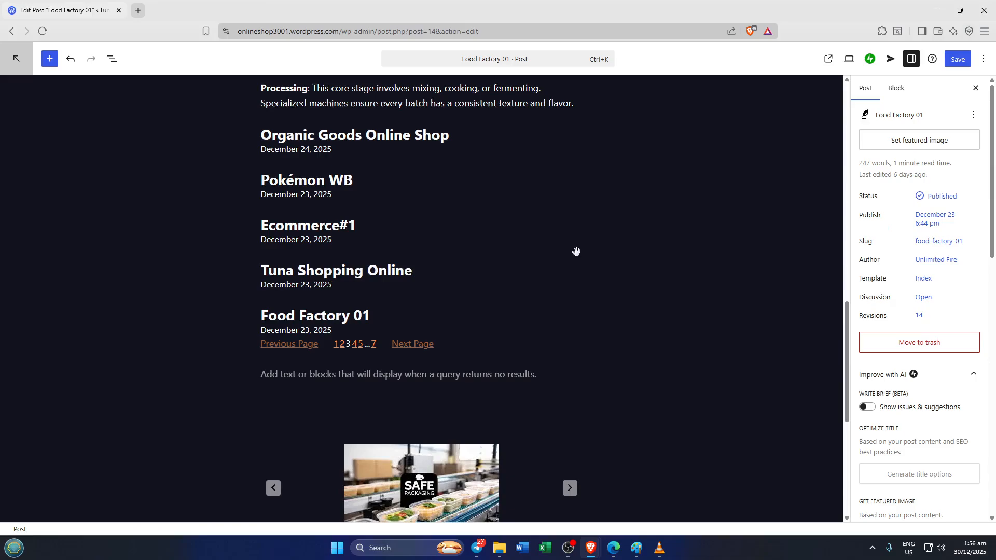
{"action": "left_click", "coordinate": [345, 345]}
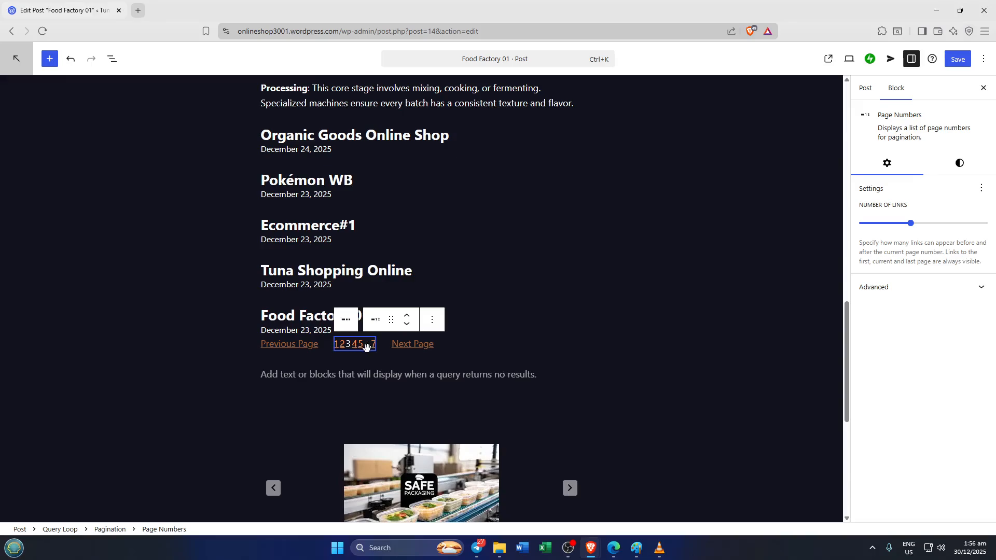
{"action": "left_click", "coordinate": [686, 233]}
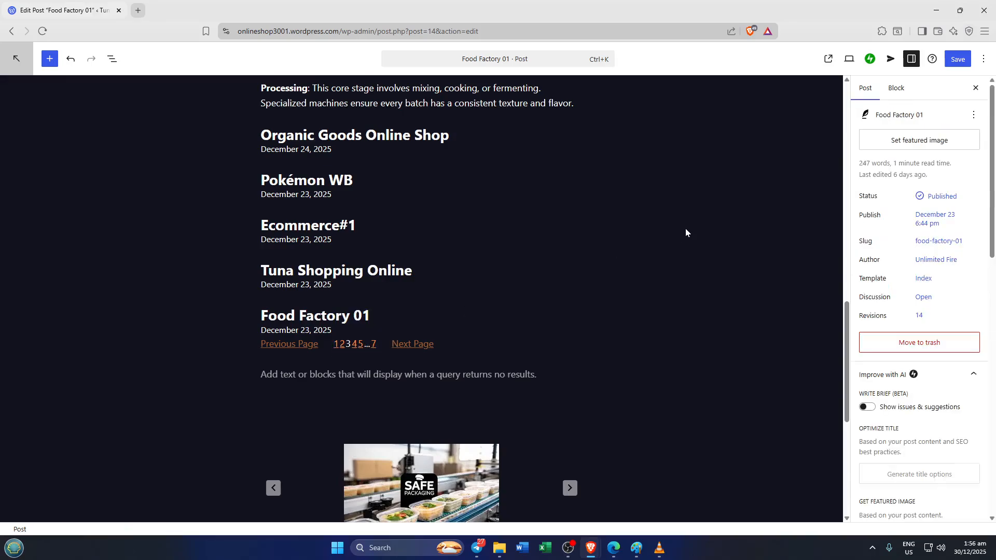
{"action": "scroll", "coordinate": [670, 236], "scroll_direction": "up", "scroll_amount": 5}
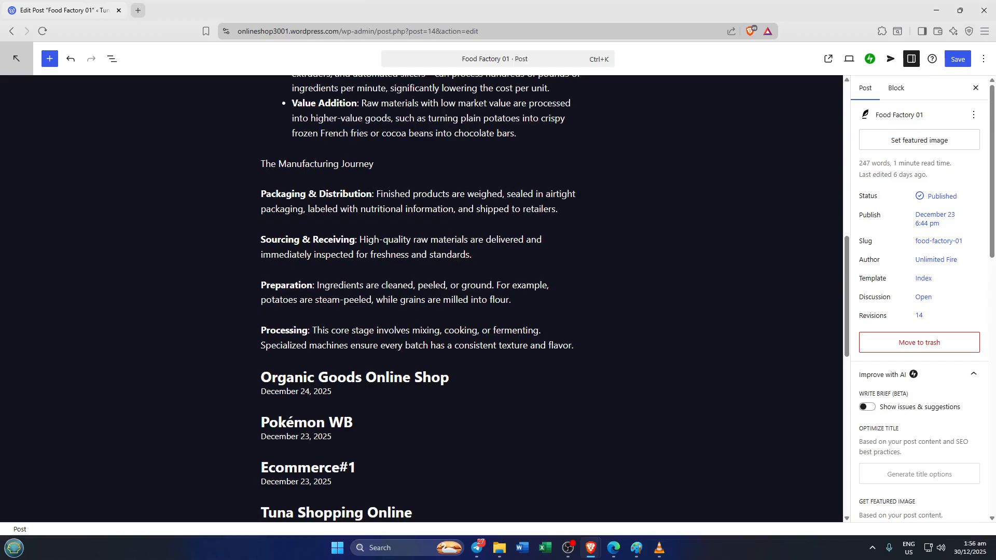
{"action": "scroll", "coordinate": [361, 346], "scroll_direction": "down", "scroll_amount": 2}
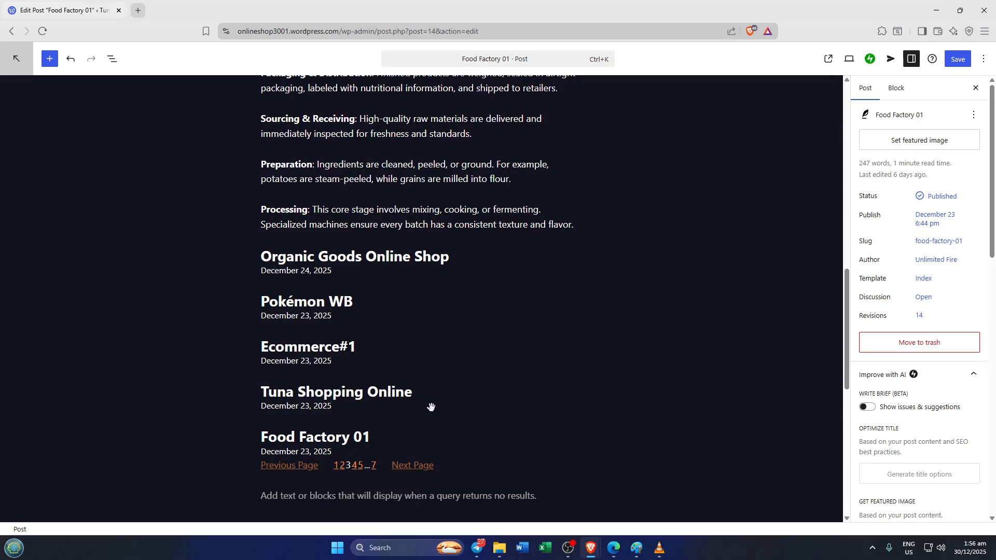
{"action": "scroll", "coordinate": [496, 400], "scroll_direction": "down", "scroll_amount": 2}
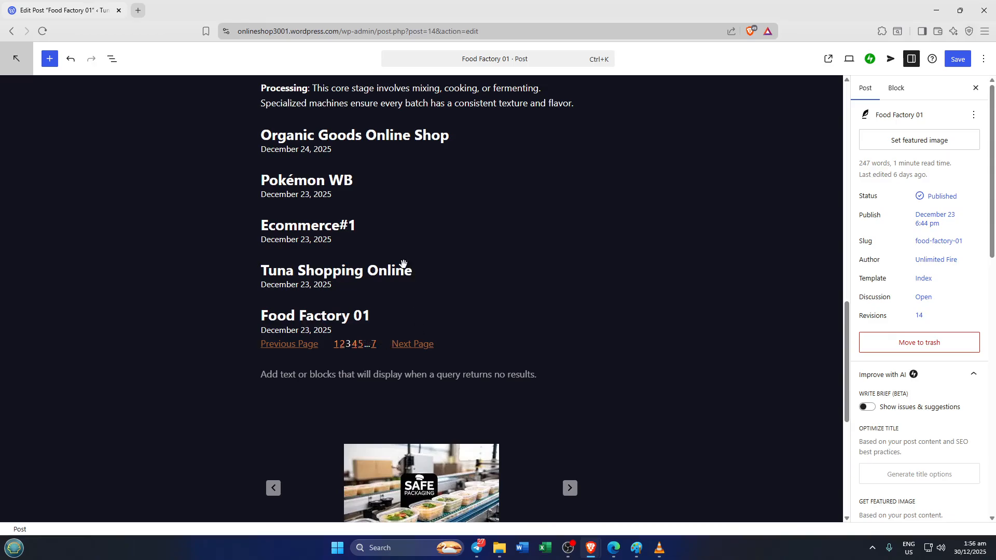
Inspect the title and date blocks of the first listed posts, the Pagination block's settings, and the content down to the slideshow
{"action": "left_click", "coordinate": [382, 158]}
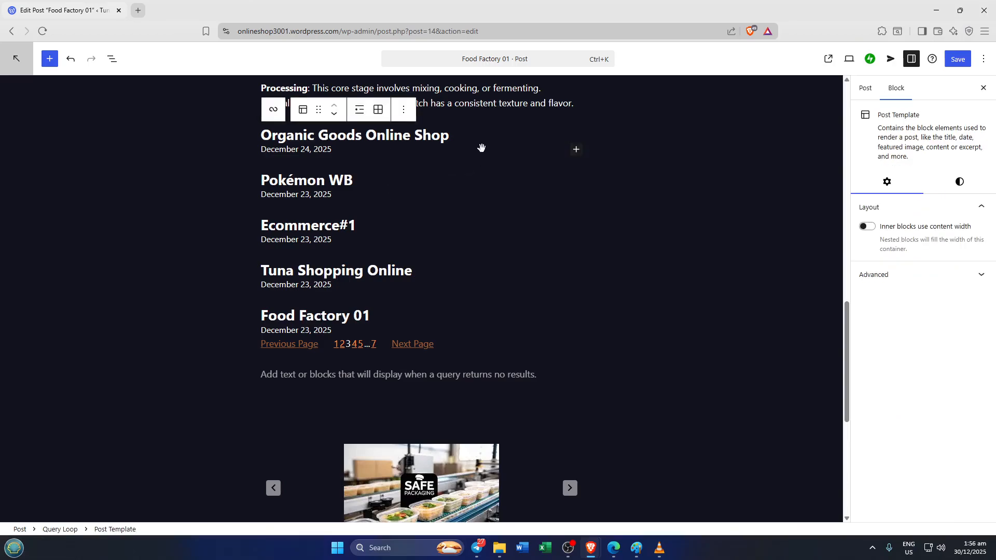
{"action": "left_click", "coordinate": [447, 147]}
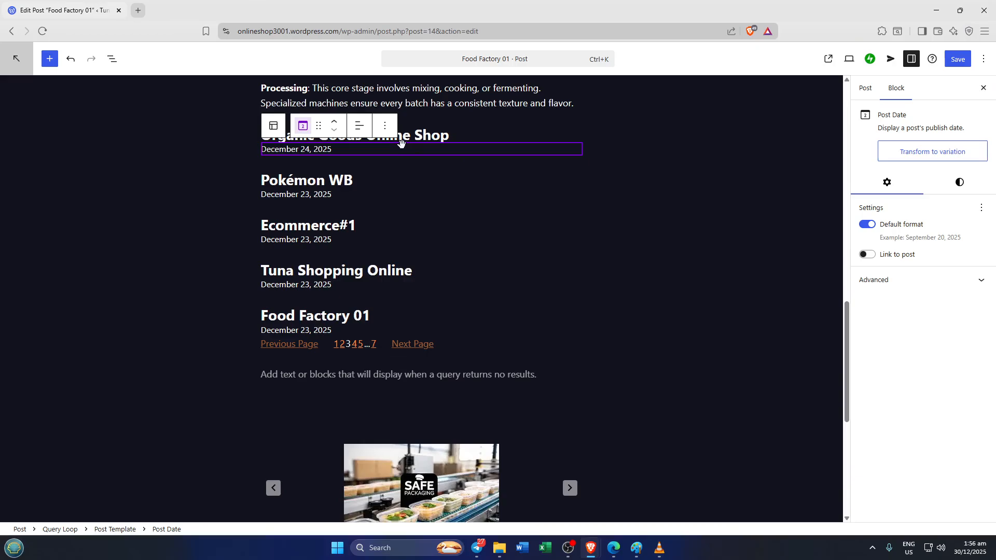
{"action": "left_click", "coordinate": [456, 141]}
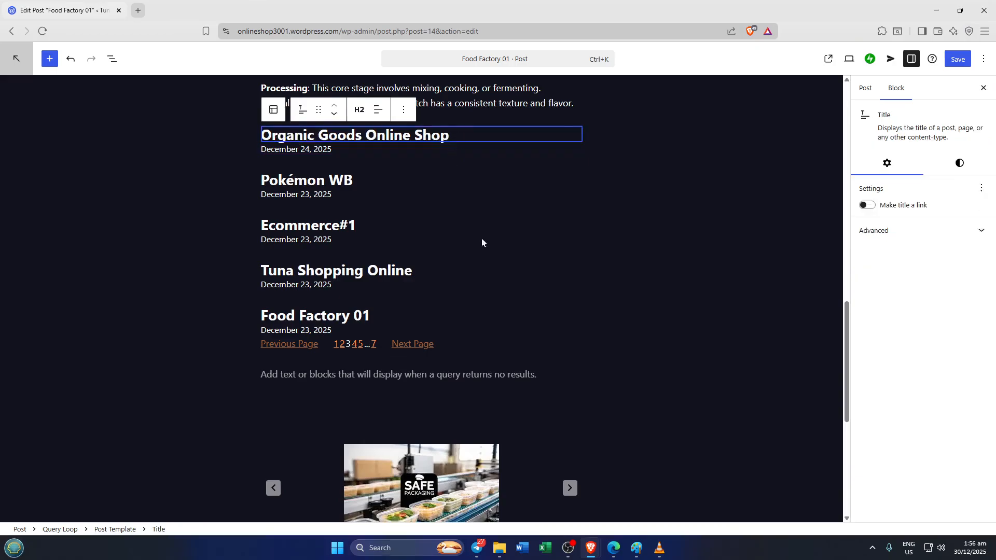
{"action": "left_click", "coordinate": [475, 345]}
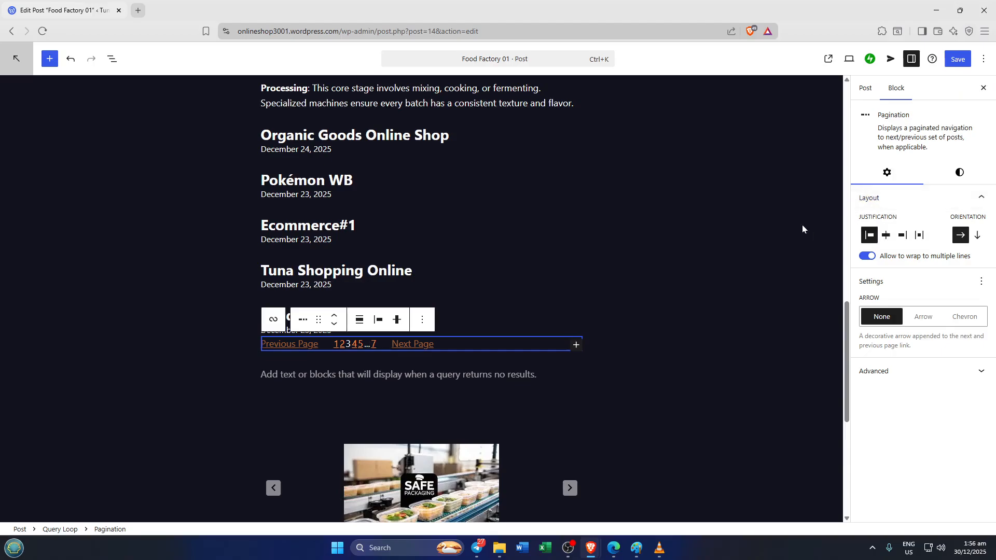
{"action": "left_click", "coordinate": [229, 285]}
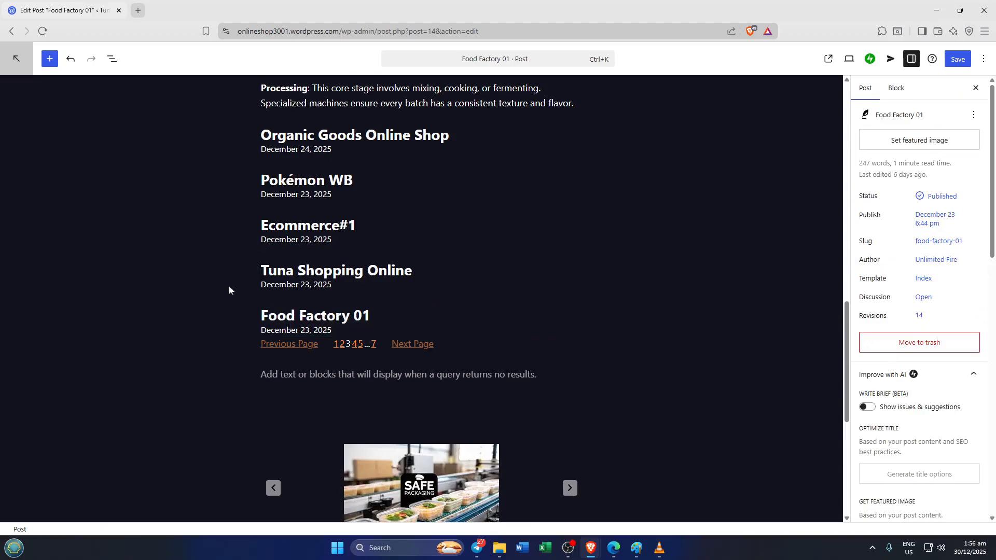
{"action": "scroll", "coordinate": [281, 267], "scroll_direction": "up", "scroll_amount": 2}
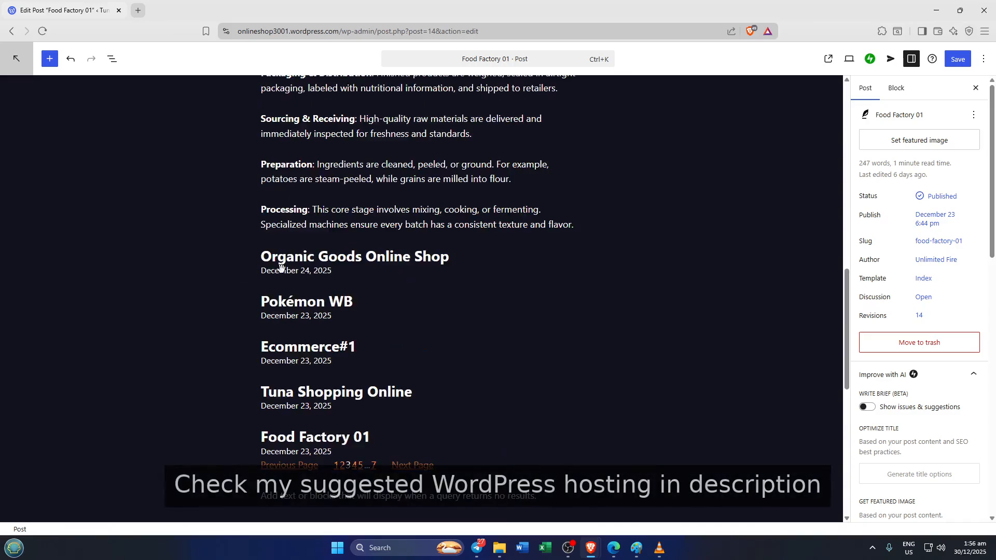
{"action": "left_click", "coordinate": [326, 256]}
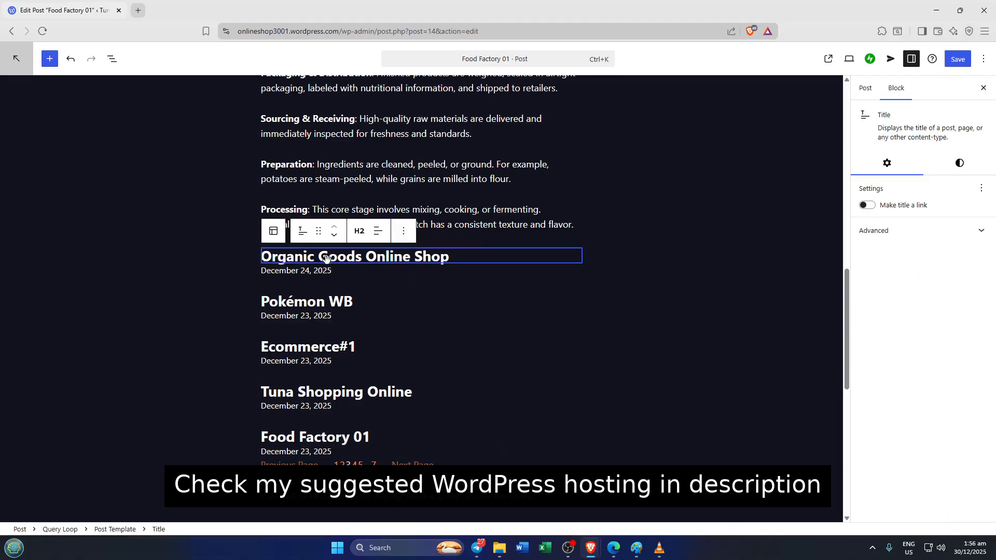
{"action": "left_click", "coordinate": [316, 306]}
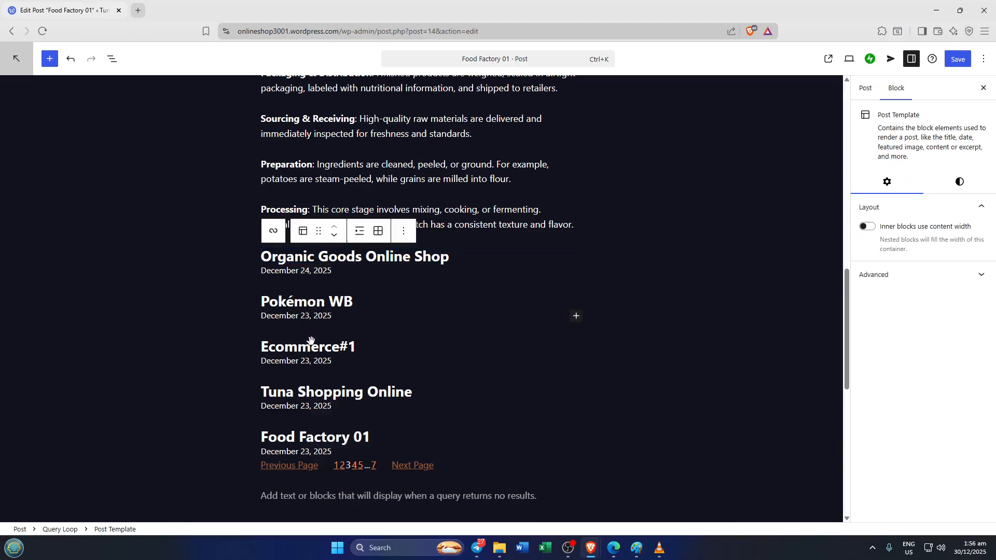
{"action": "left_click", "coordinate": [318, 314]}
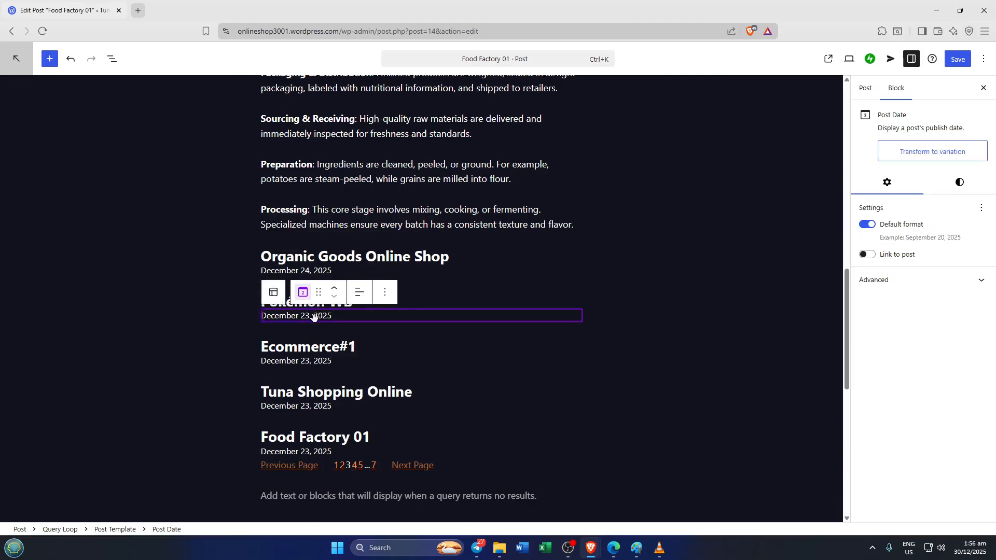
{"action": "left_click", "coordinate": [319, 354]}
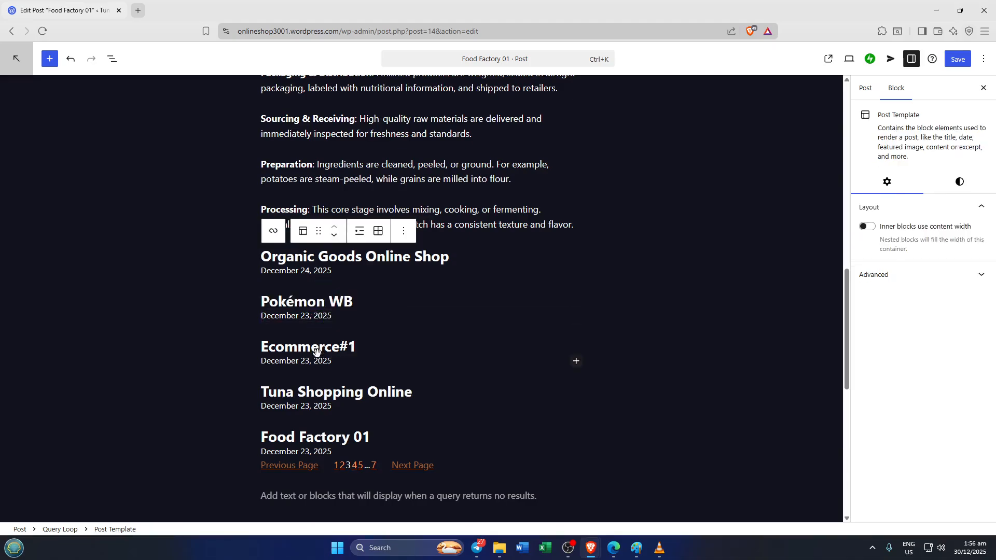
{"action": "scroll", "coordinate": [515, 409], "scroll_direction": "down", "scroll_amount": 7}
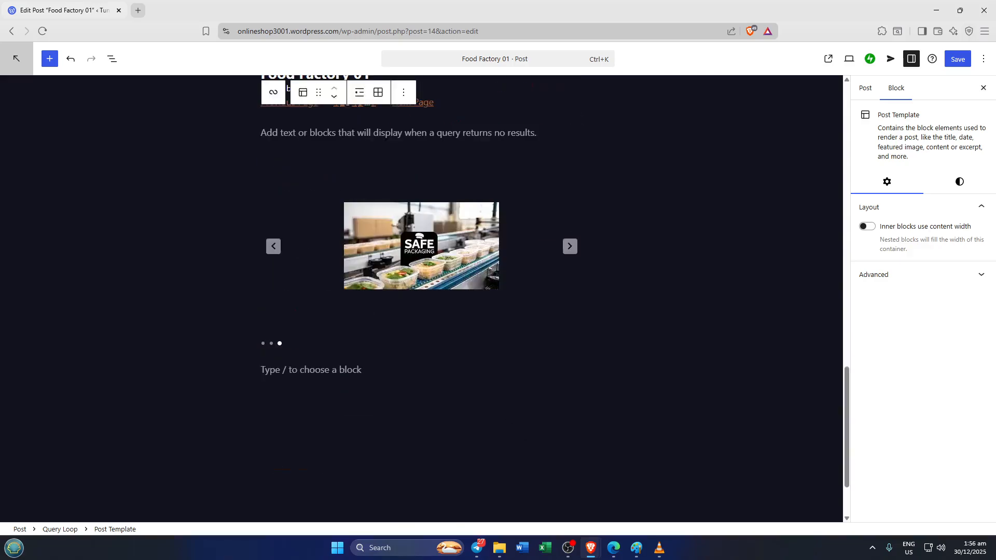
{"action": "scroll", "coordinate": [425, 326], "scroll_direction": "up", "scroll_amount": 2}
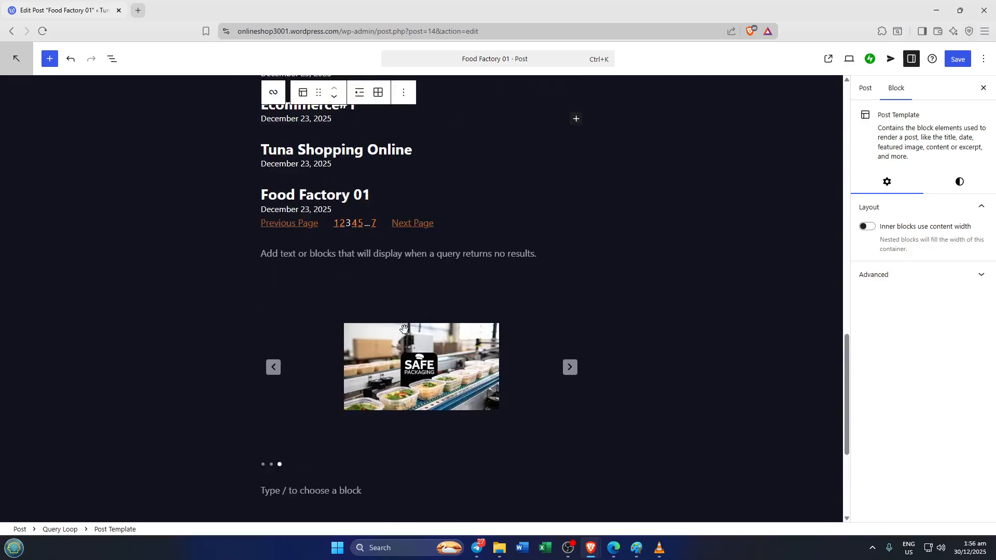
{"action": "scroll", "coordinate": [402, 332], "scroll_direction": "up", "scroll_amount": 2}
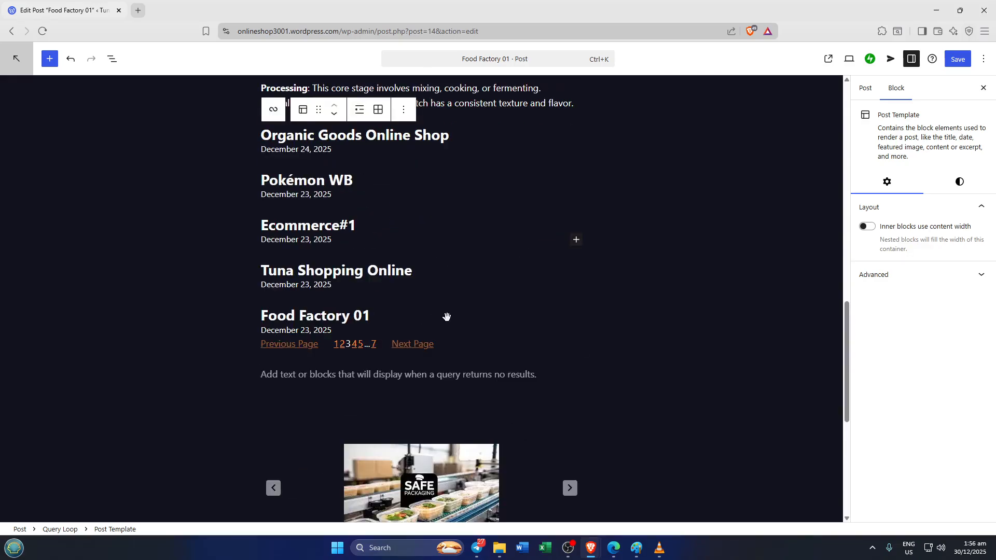